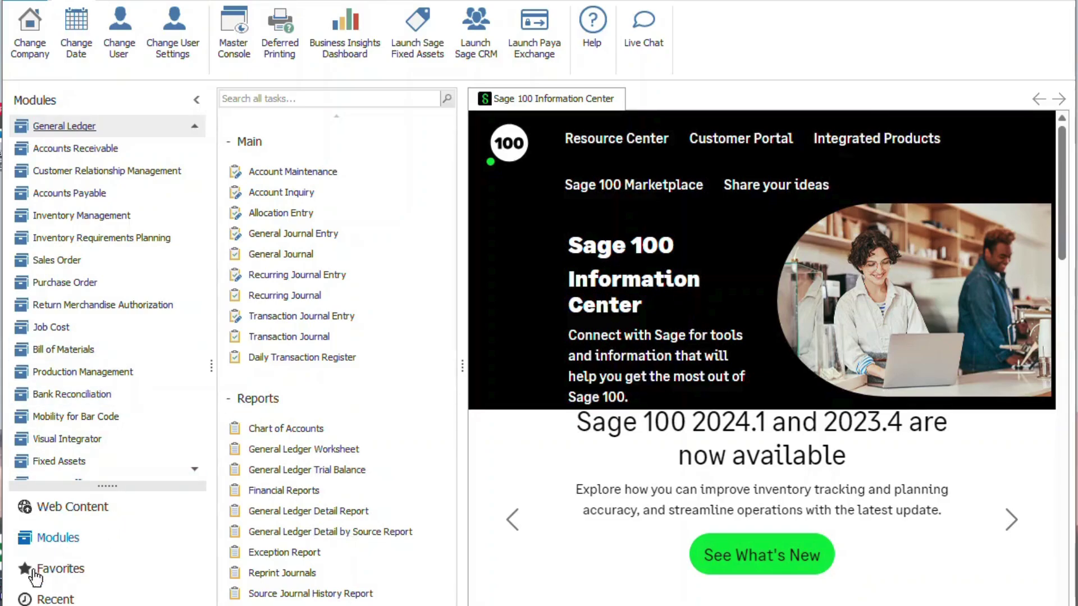
Switch the navigation pane to Favorites, look inside Public Favorites, then return to personal Favorites
{"action": "left_click", "coordinate": [75, 572]}
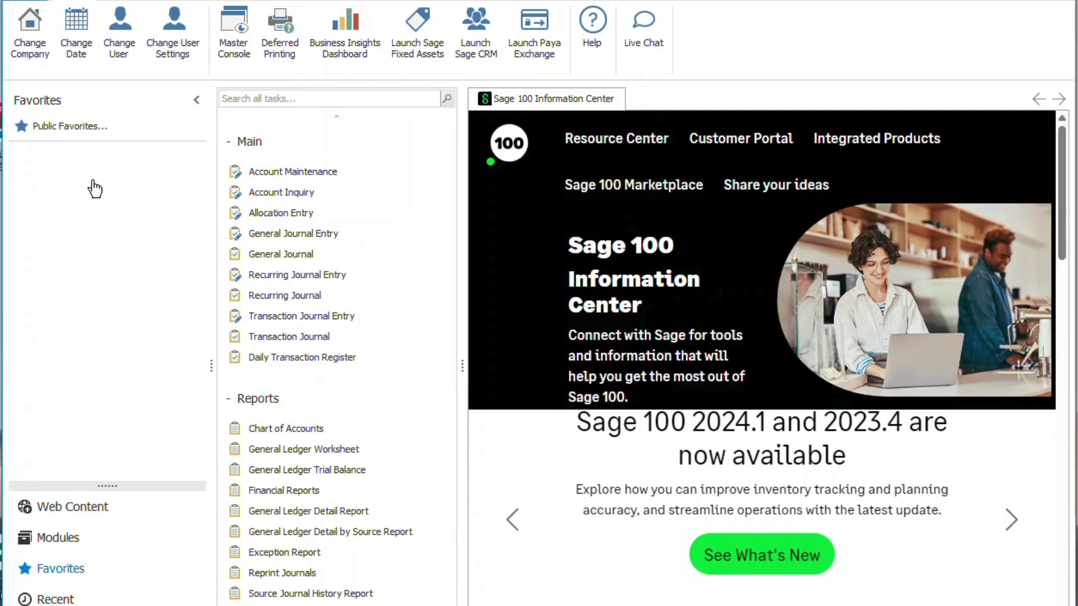
{"action": "left_click", "coordinate": [90, 131]}
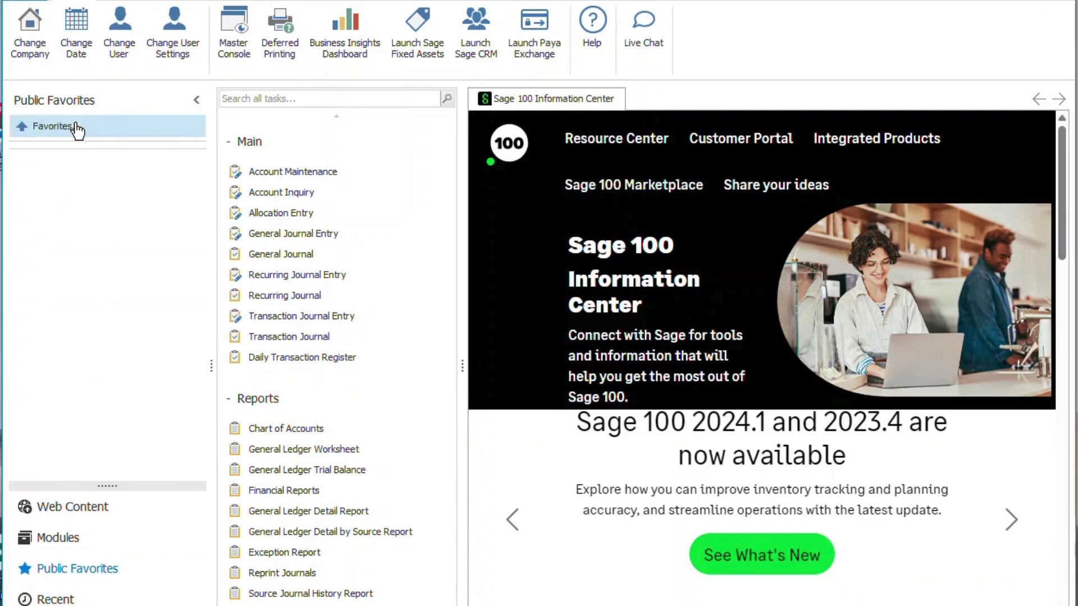
{"action": "left_click", "coordinate": [79, 128]}
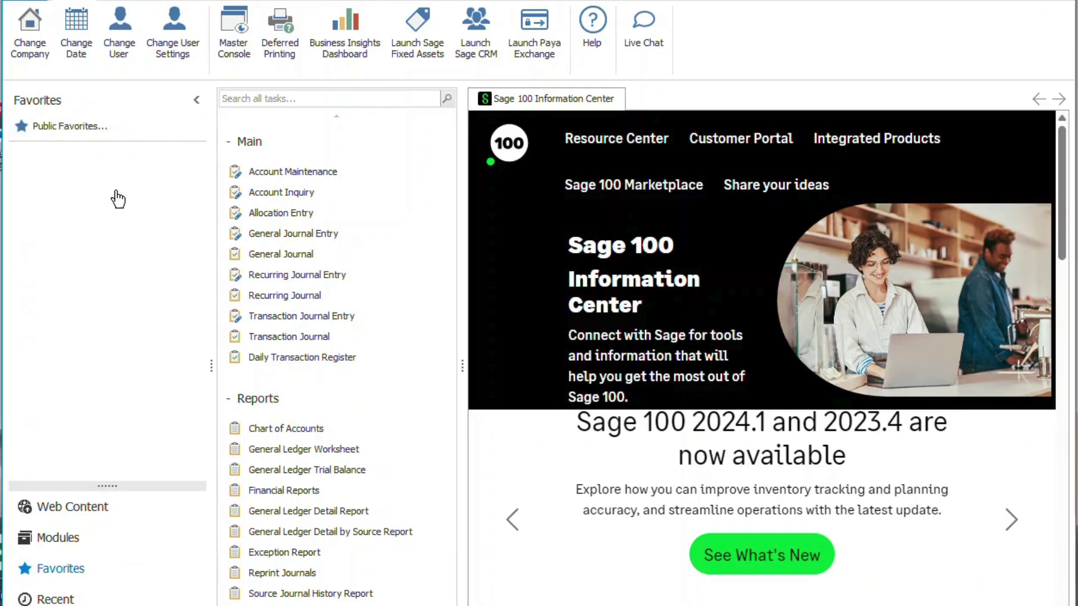
{"action": "left_click", "coordinate": [88, 135]}
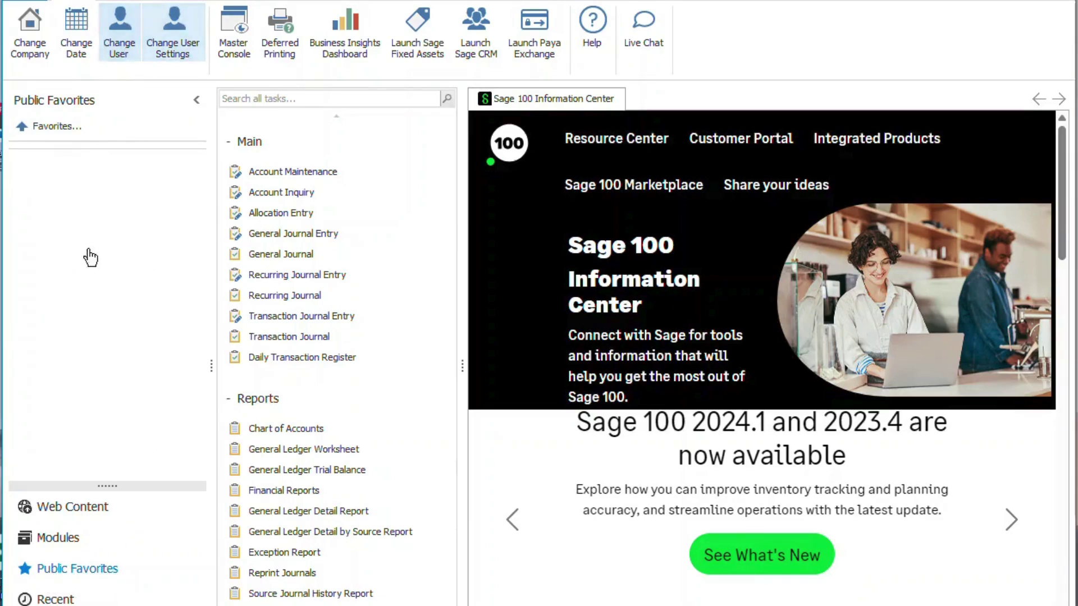
{"action": "left_click", "coordinate": [63, 128]}
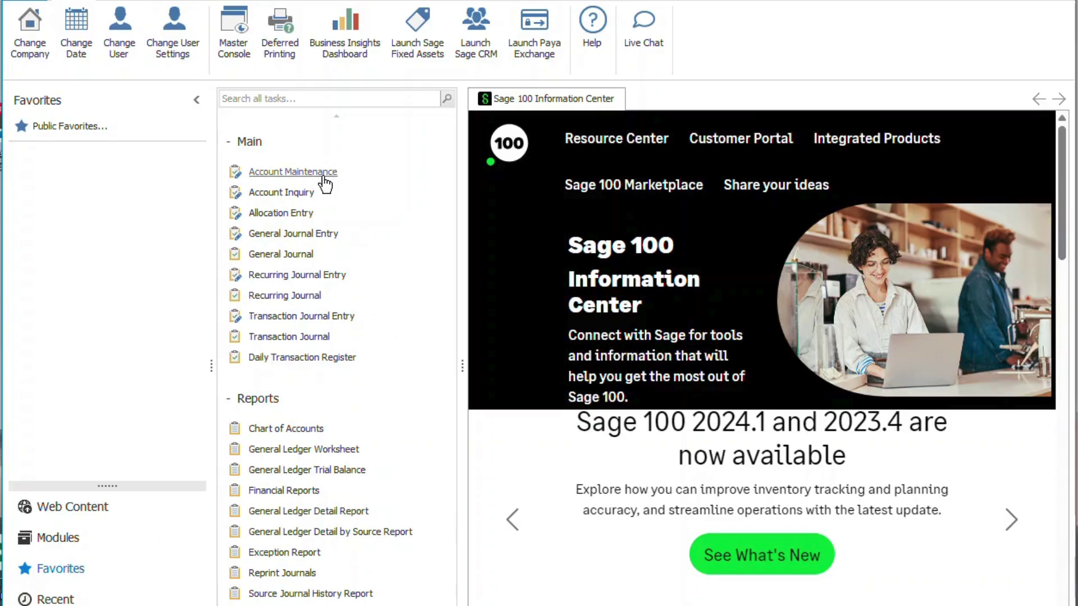
Drag Account Maintenance, General Journal Entry, Chart of Accounts and Create a Journal Entry.pptx into Favorites
{"action": "left_click_drag", "start_coordinate": [334, 178], "coordinate": [88, 193]}
{"action": "left_click_drag", "start_coordinate": [279, 243], "coordinate": [96, 232]}
{"action": "left_click_drag", "start_coordinate": [287, 432], "coordinate": [173, 346]}
{"action": "left_click_drag", "start_coordinate": [96, 246], "coordinate": [96, 247]}
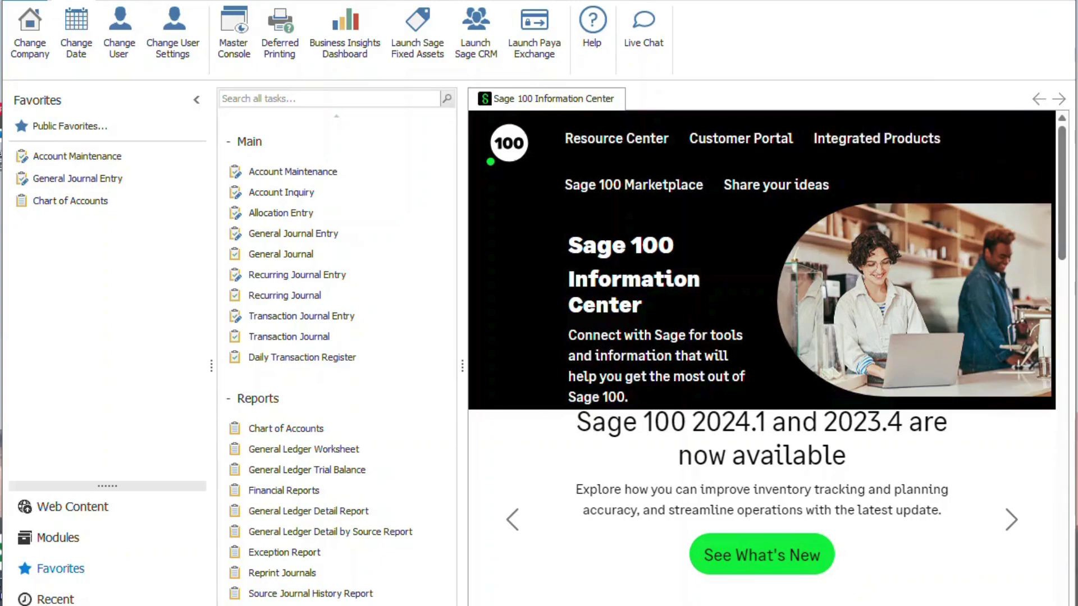
{"action": "left_click_drag", "start_coordinate": [1040, 173], "coordinate": [123, 236]}
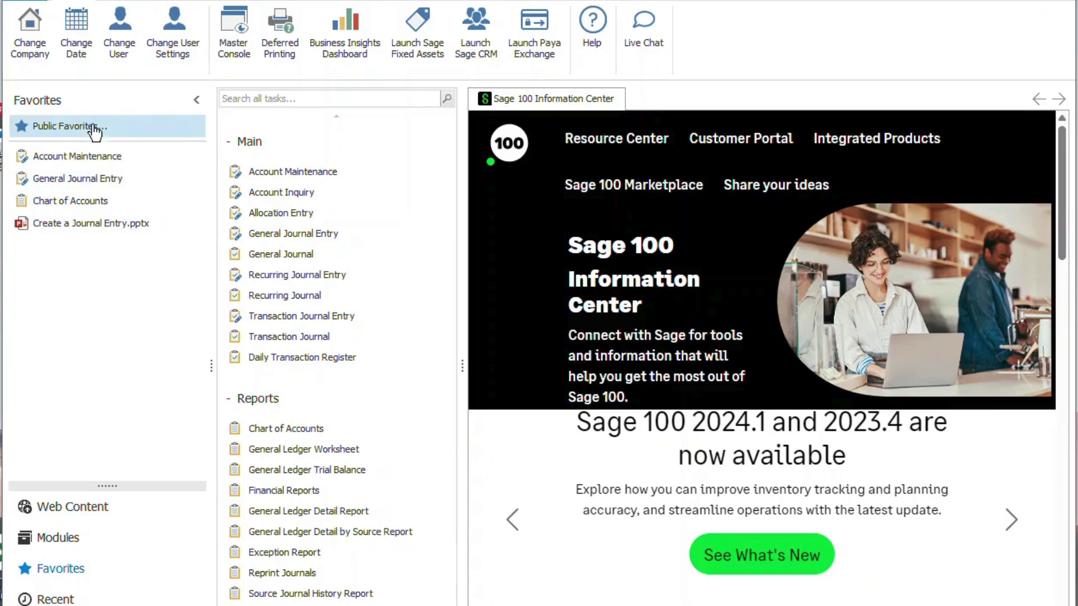
Insert a separator line below Create a Journal Entry.pptx in Favorites
{"action": "right_click", "coordinate": [65, 293]}
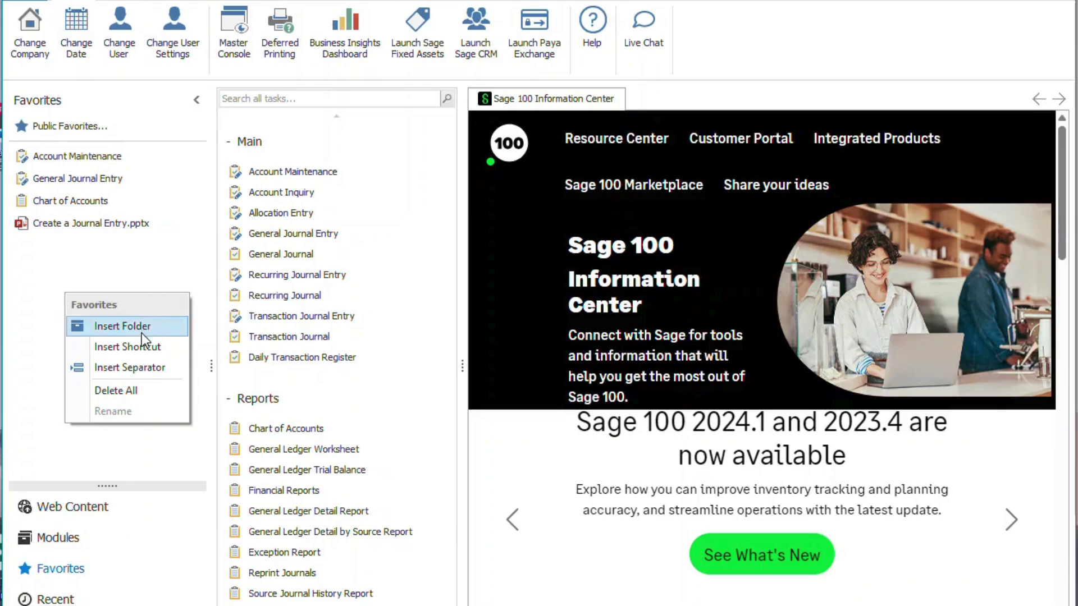
{"action": "left_click", "coordinate": [147, 365]}
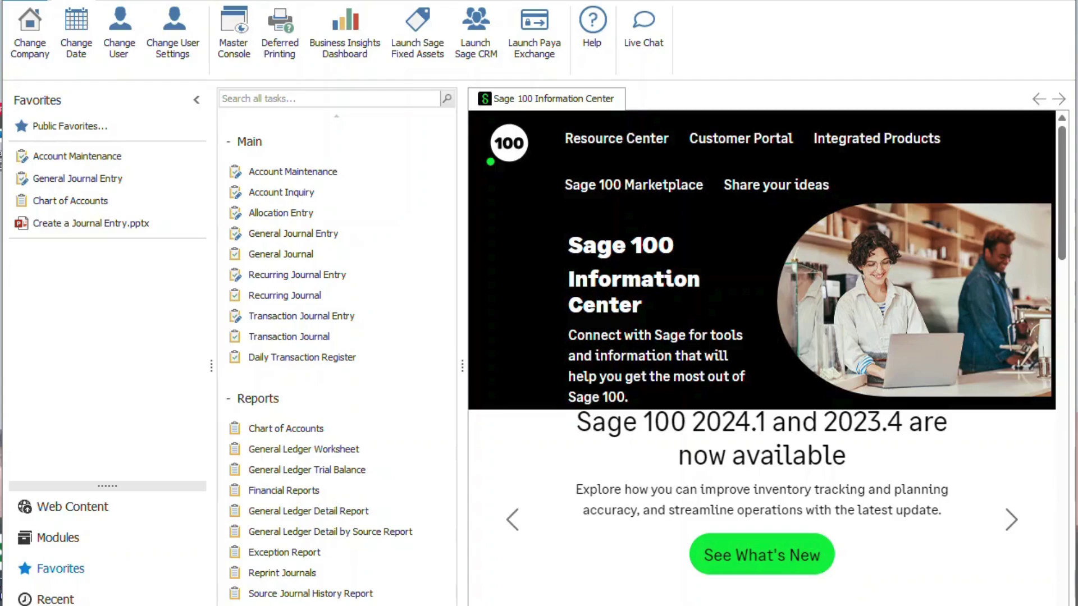
Create a new Favorites folder named AR and open it
{"action": "right_click", "coordinate": [110, 266]}
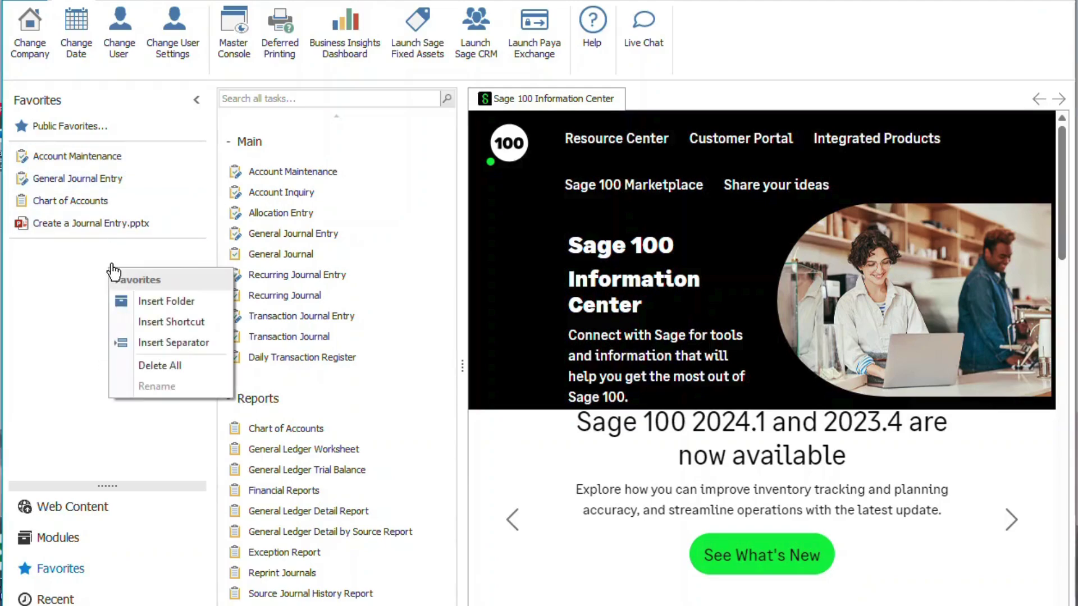
{"action": "left_click", "coordinate": [164, 303]}
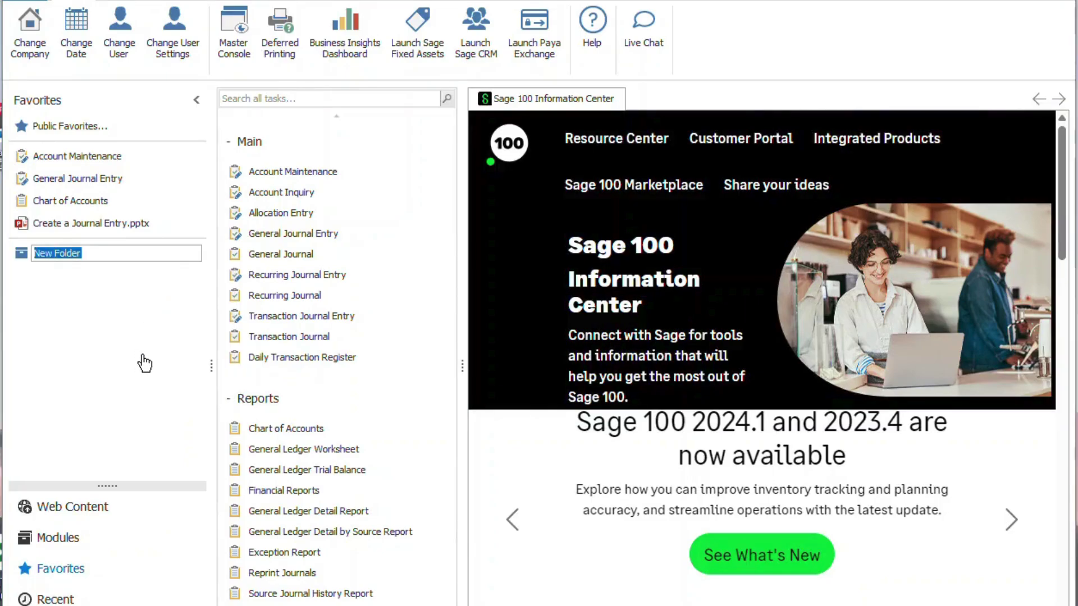
{"action": "type", "text": "AR"}
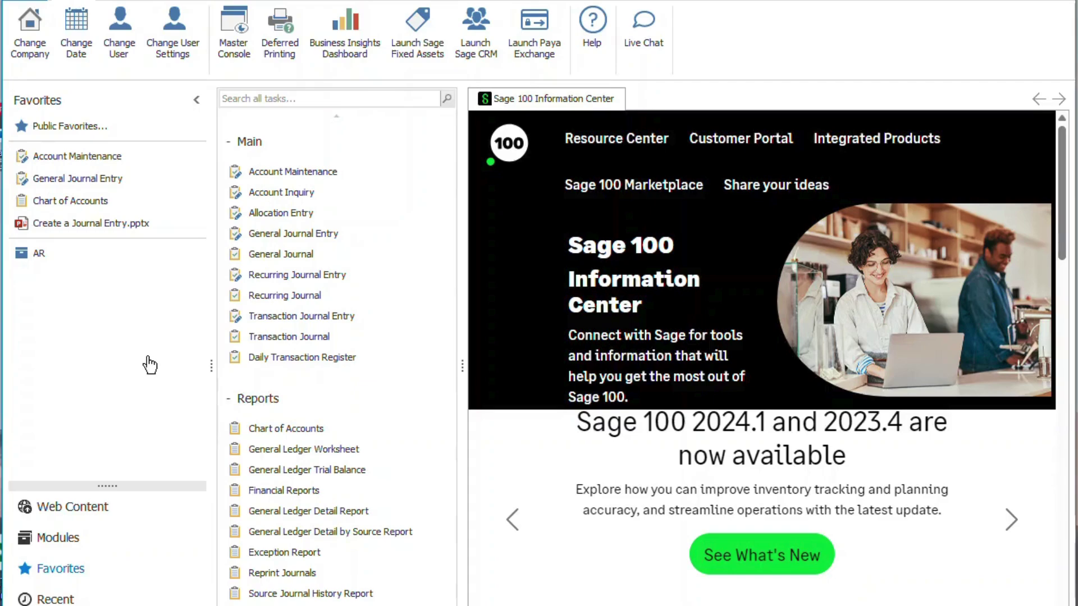
{"action": "left_click", "coordinate": [23, 262]}
{"action": "double_click", "coordinate": [24, 263]}
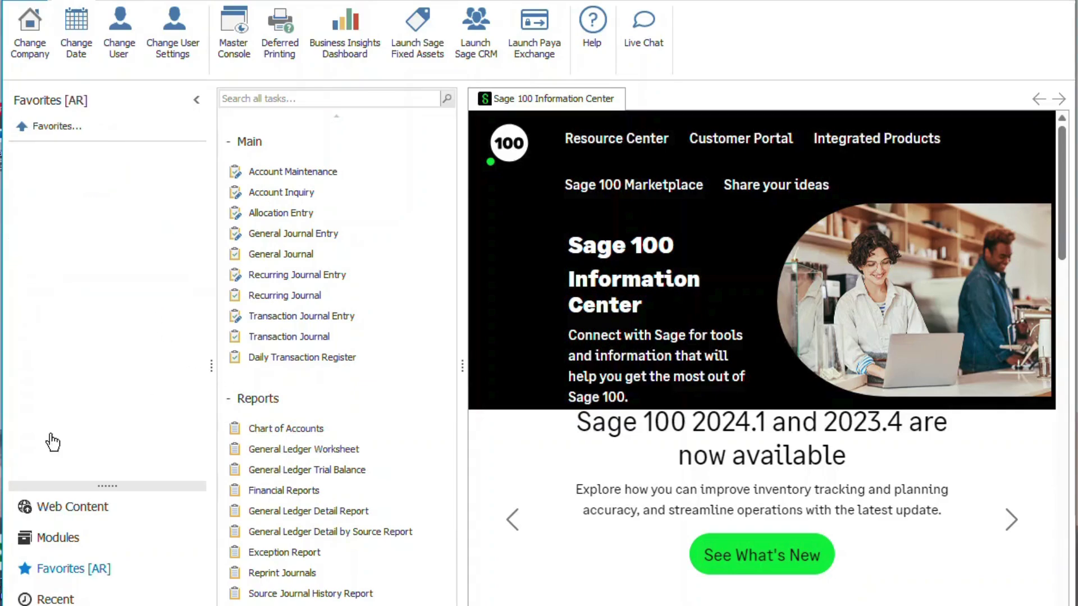
Add Customer Maintenance, Repetitive Invoice Entry and Cash Receipts Journal from Accounts Receivable into AR
{"action": "left_click", "coordinate": [35, 539]}
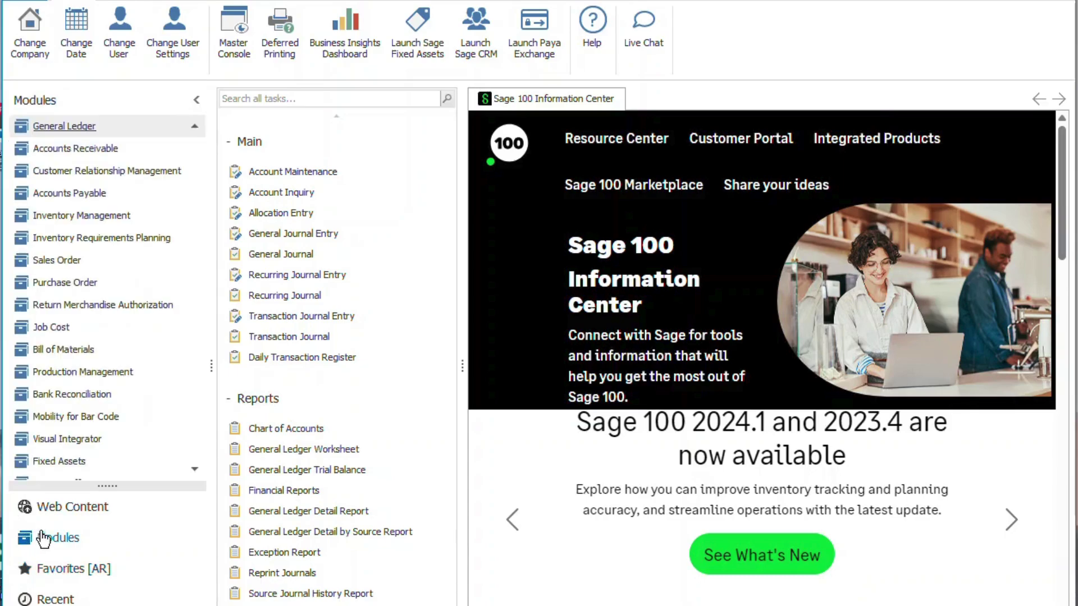
{"action": "left_click", "coordinate": [90, 149]}
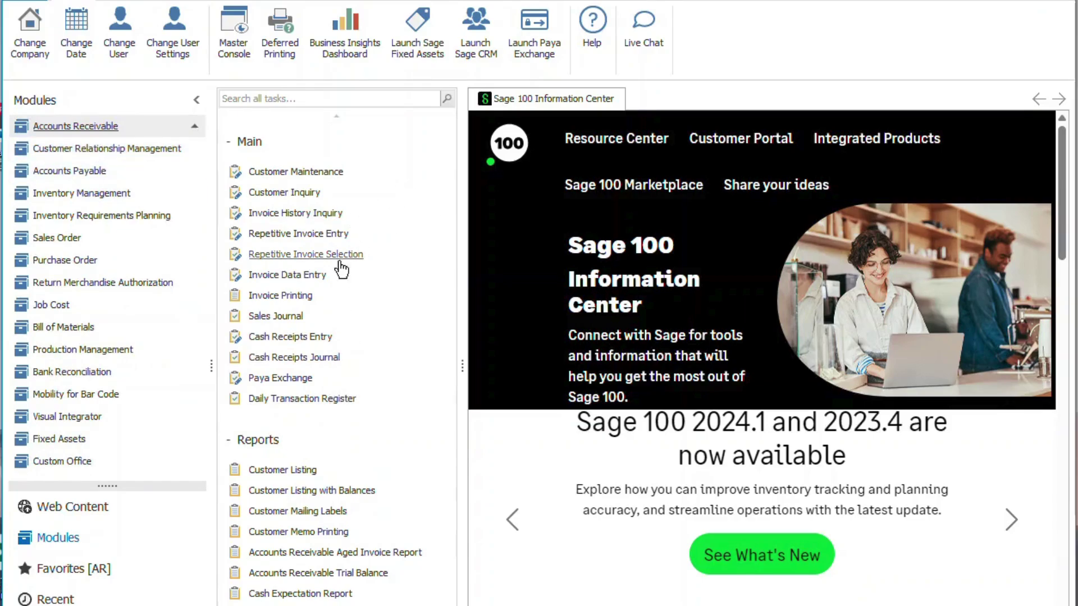
{"action": "right_click", "coordinate": [339, 174]}
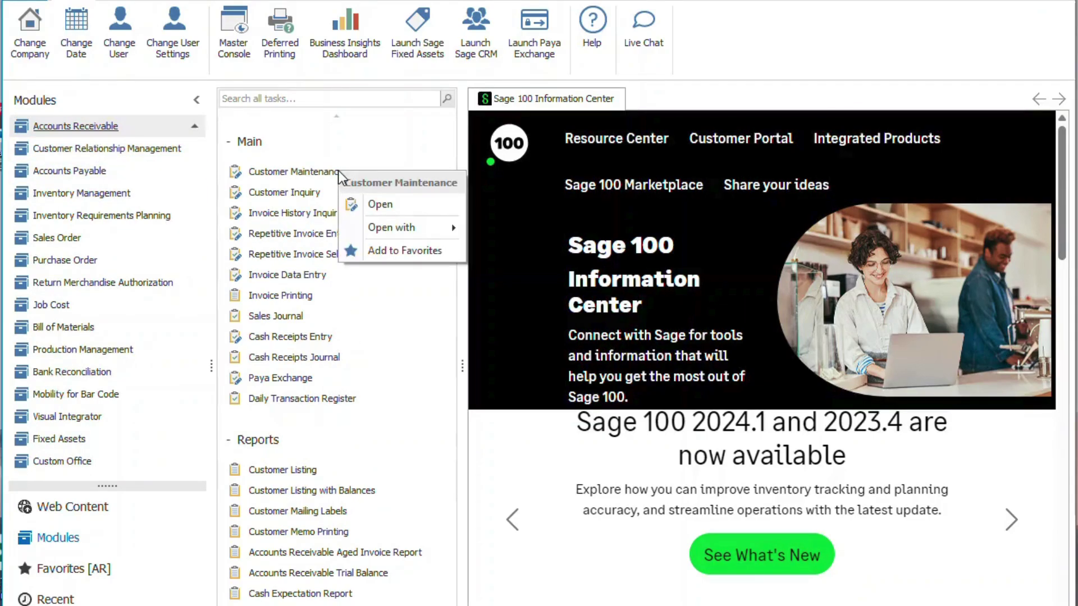
{"action": "left_click", "coordinate": [406, 257]}
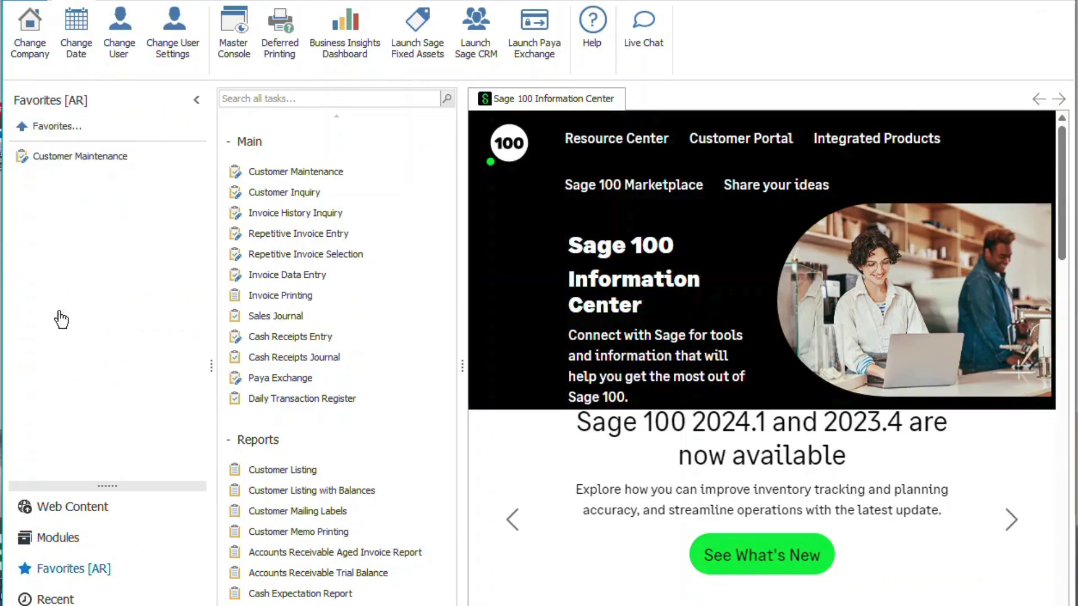
{"action": "right_click", "coordinate": [299, 240]}
{"action": "left_click", "coordinate": [327, 313]}
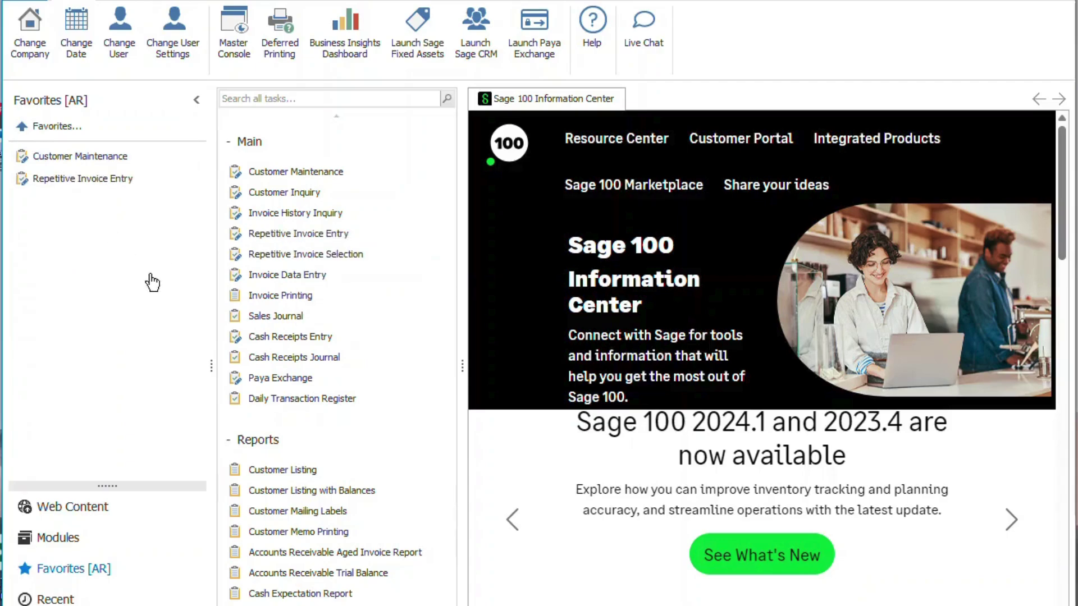
{"action": "left_click_drag", "start_coordinate": [291, 357], "coordinate": [86, 238]}
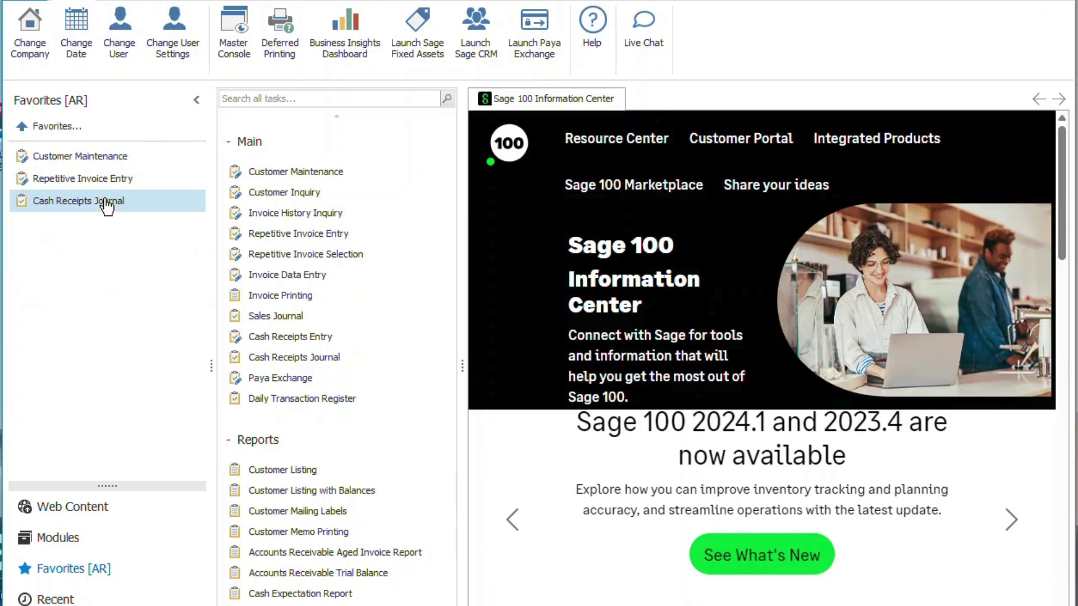
{"action": "left_click", "coordinate": [57, 131]}
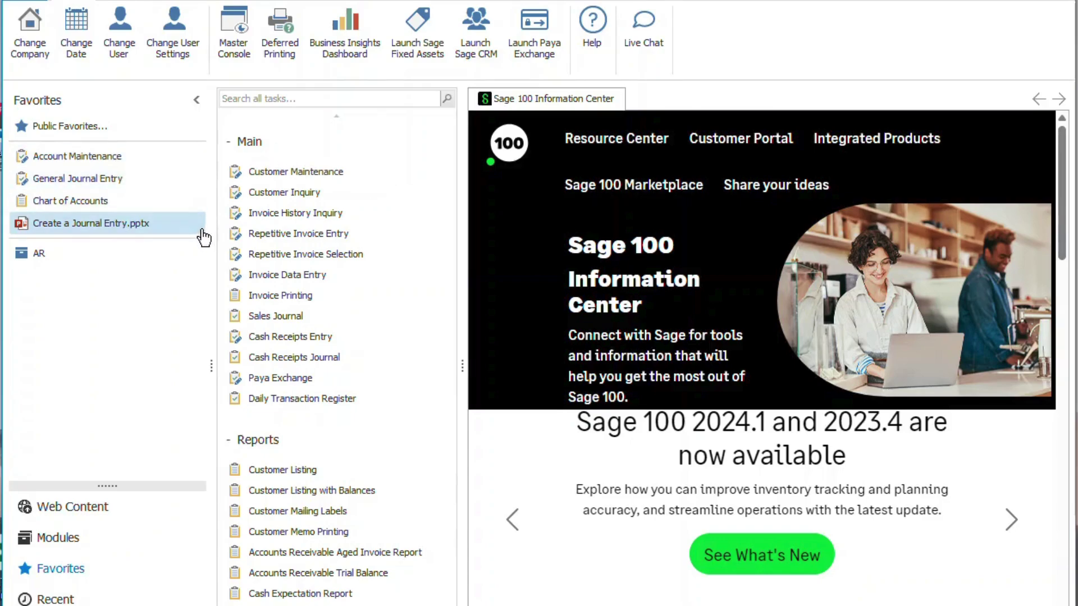
Drag WFH-Request Form.docx and AP Procedures.pdf from Explorer into the AR folder, then return to Favorites
{"action": "left_click", "coordinate": [21, 254]}
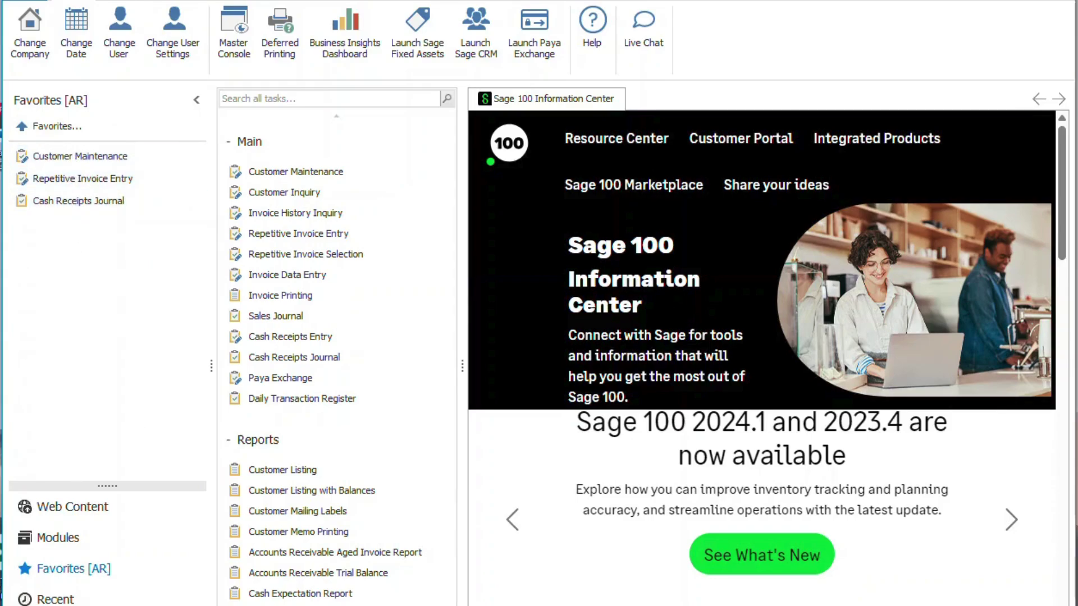
{"action": "left_click_drag", "start_coordinate": [1075, 185], "coordinate": [108, 253]}
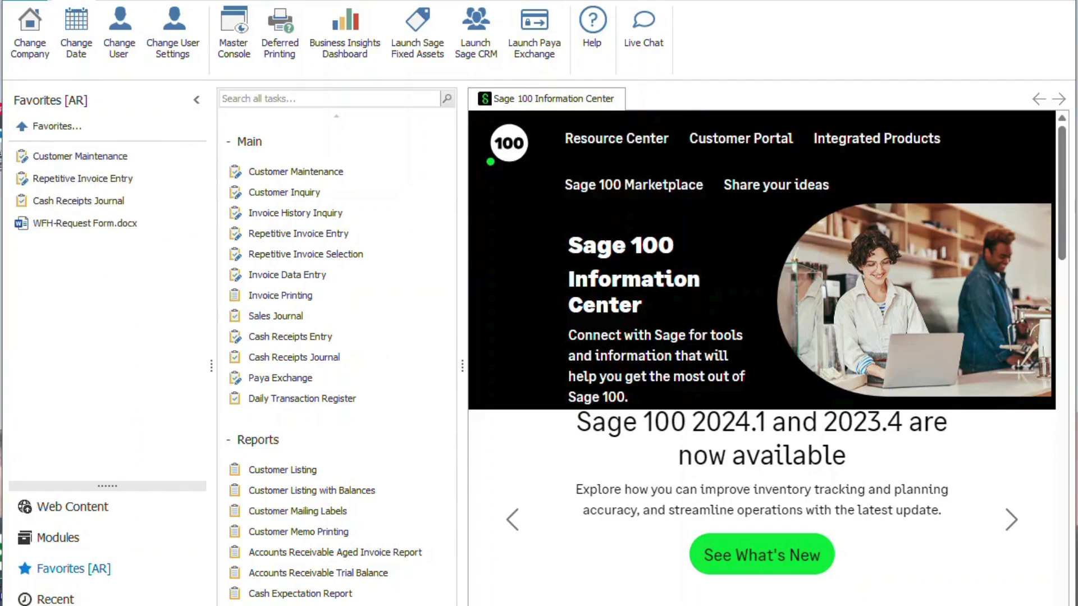
{"action": "left_click_drag", "start_coordinate": [1075, 280], "coordinate": [107, 259]}
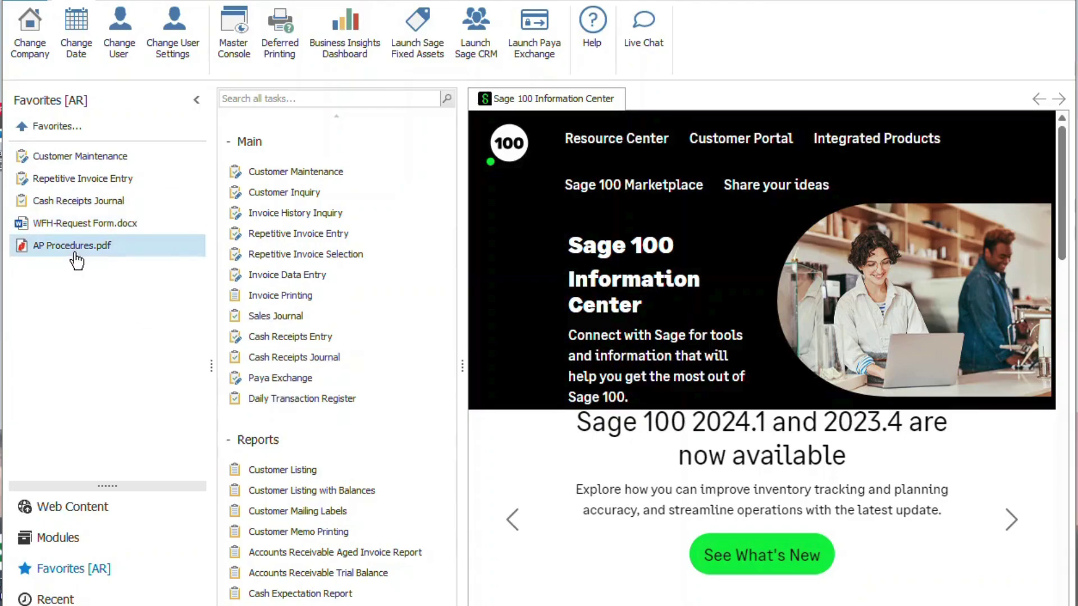
{"action": "left_click", "coordinate": [74, 133]}
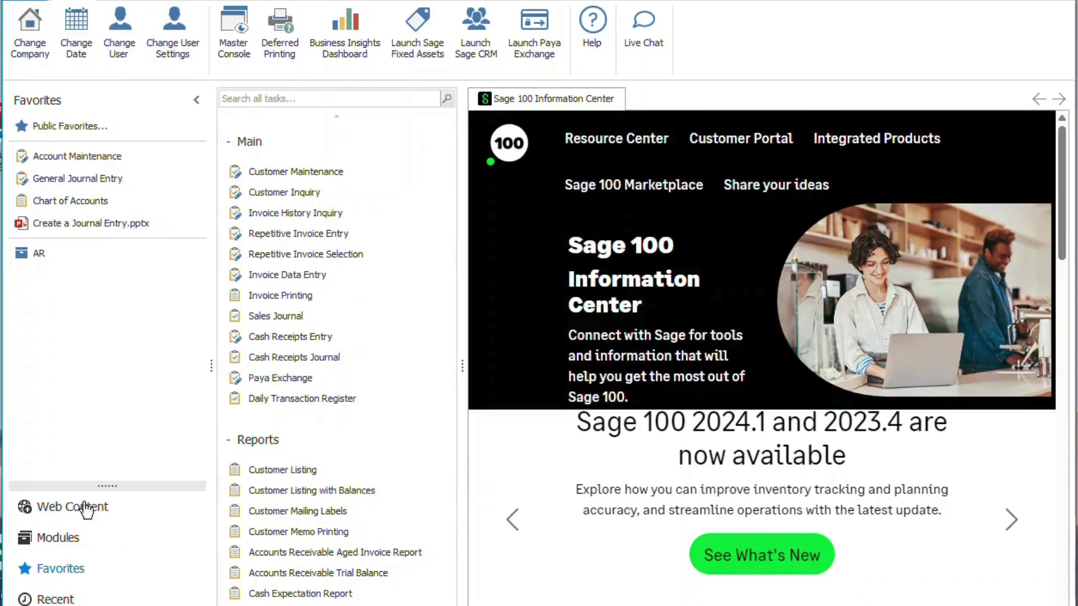
Show Favorites on the ribbon and launch Create a Journal Entry.pptx from it in PowerPoint
{"action": "scroll", "coordinate": [264, 34], "scroll_direction": "down", "scroll_amount": 1}
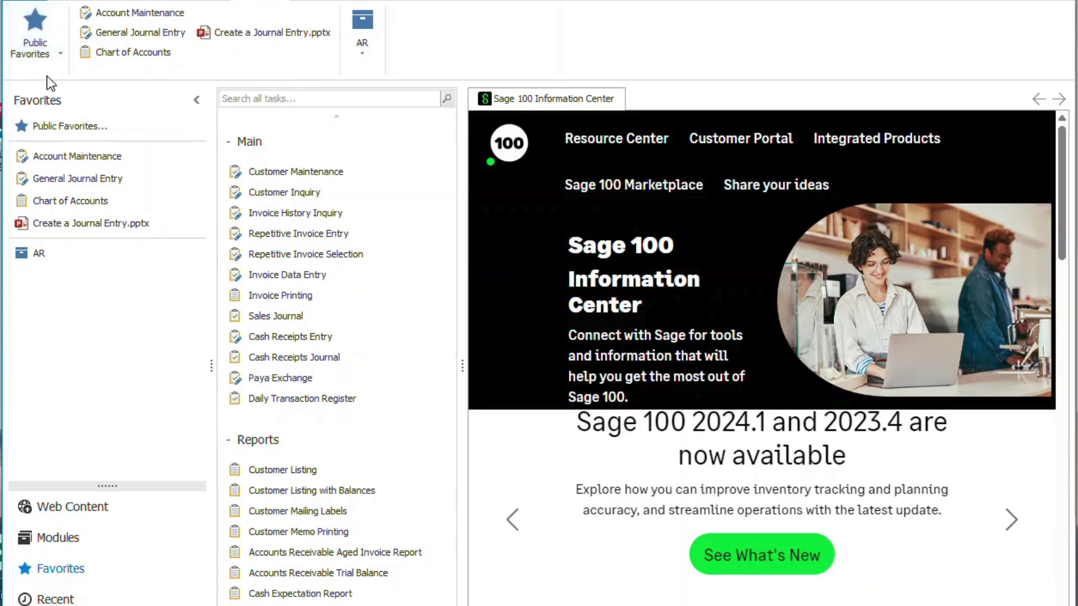
{"action": "left_click", "coordinate": [97, 126]}
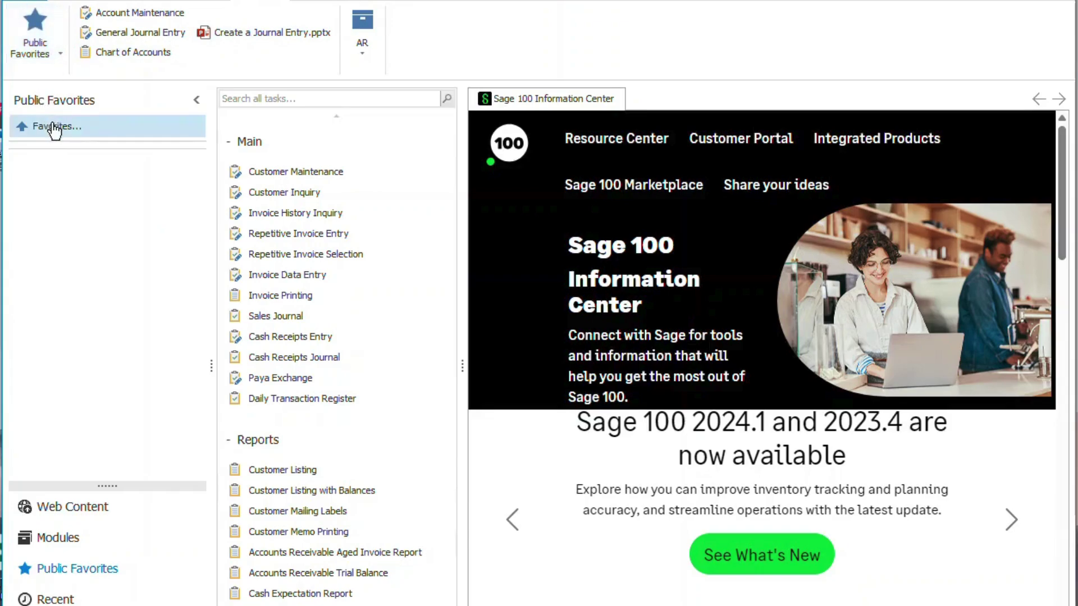
{"action": "left_click", "coordinate": [53, 127]}
{"action": "left_click", "coordinate": [58, 130]}
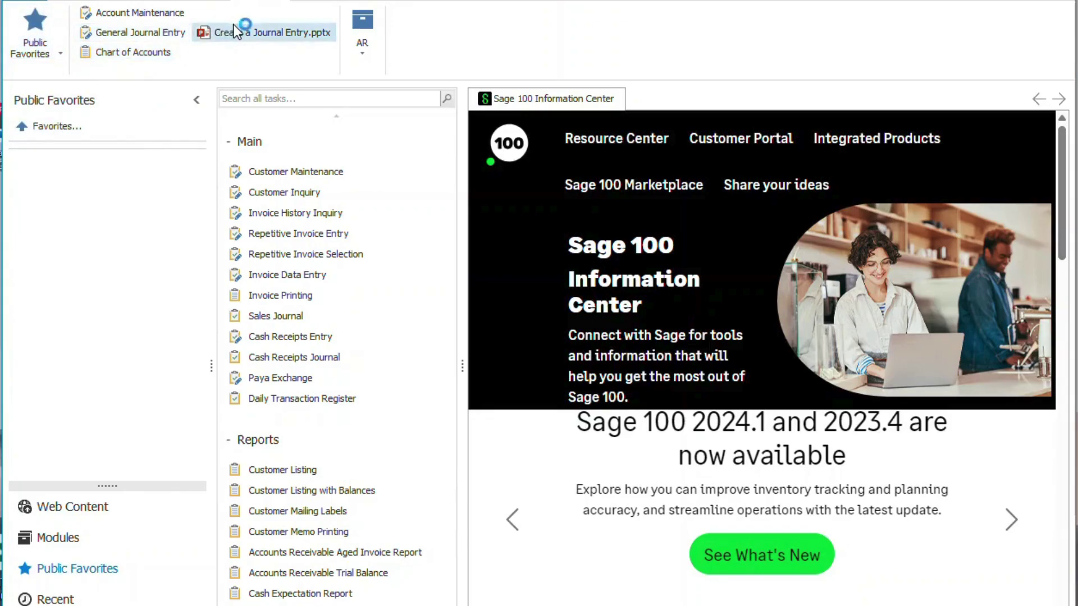
{"action": "left_click", "coordinate": [234, 31]}
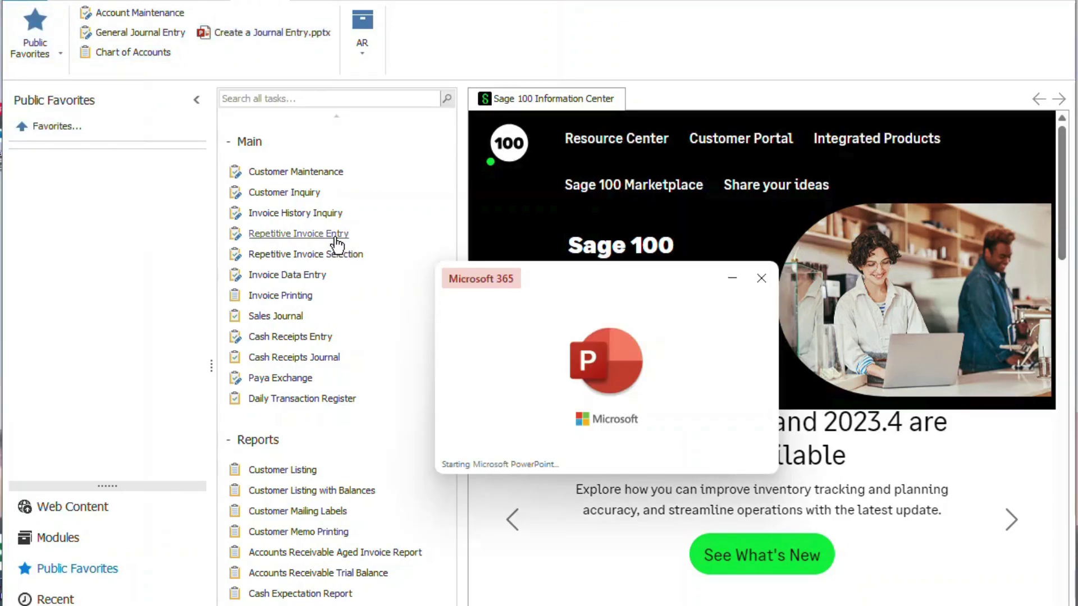